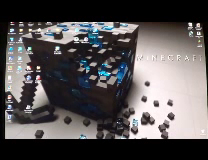
Bring up the Start menu to find and open minecraft.jar in WinRAR.
{"action": "key", "text": "super"}
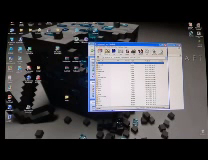
Open the first mod archive, move its files into minecraft.jar, and close it.
{"action": "double_click", "coordinate": [12, 11]}
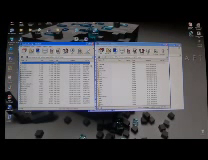
{"action": "key", "text": "shift+Down"}
{"action": "key", "text": "shift+Down"}
{"action": "key", "text": "shift+Down"}
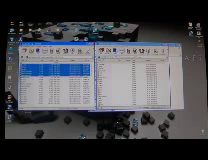
{"action": "key", "text": "shift+Down"}
{"action": "key", "text": "shift+Down"}
{"action": "key", "text": "shift+Down"}
{"action": "key", "text": "shift+Down"}
{"action": "key", "text": "shift+Down"}
{"action": "key", "text": "shift+Down"}
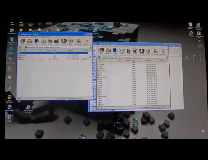
{"action": "key", "text": "Return"}
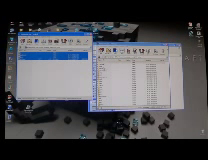
{"action": "key", "text": "alt+F4"}
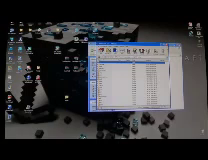
Open the next mod archive from the desktop alongside minecraft.jar.
{"action": "double_click", "coordinate": [20, 12]}
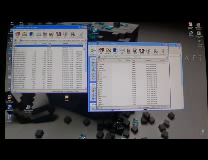
Drag-select the mod archive's files from top to bottom.
{"action": "left_click_drag", "start_coordinate": [30, 43], "coordinate": [60, 92]}
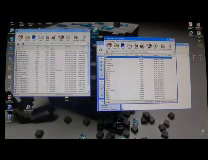
Select every file in the next mod archive.
{"action": "key", "text": "ctrl+a"}
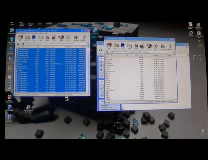